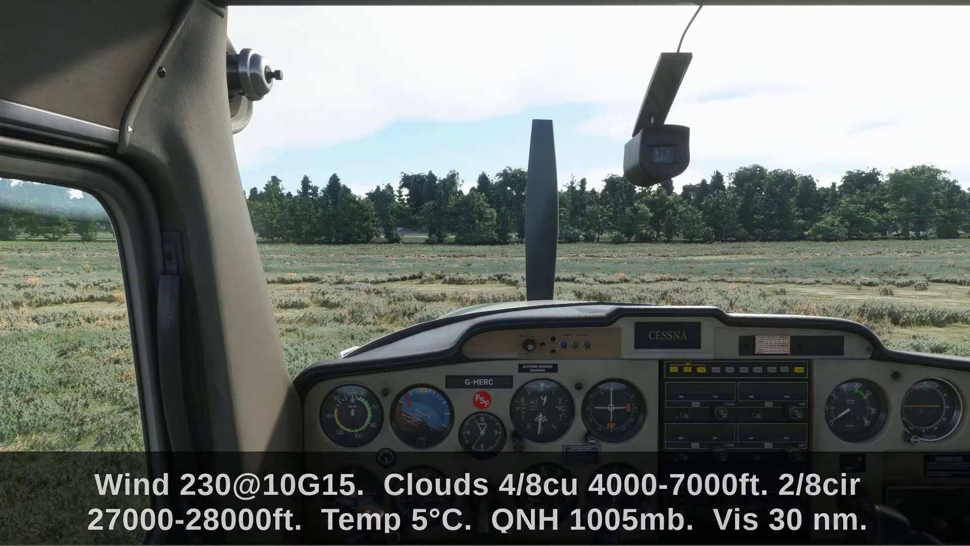
- Open the Weather panel and move it toward the screen centre
mouse_move(567, 49)
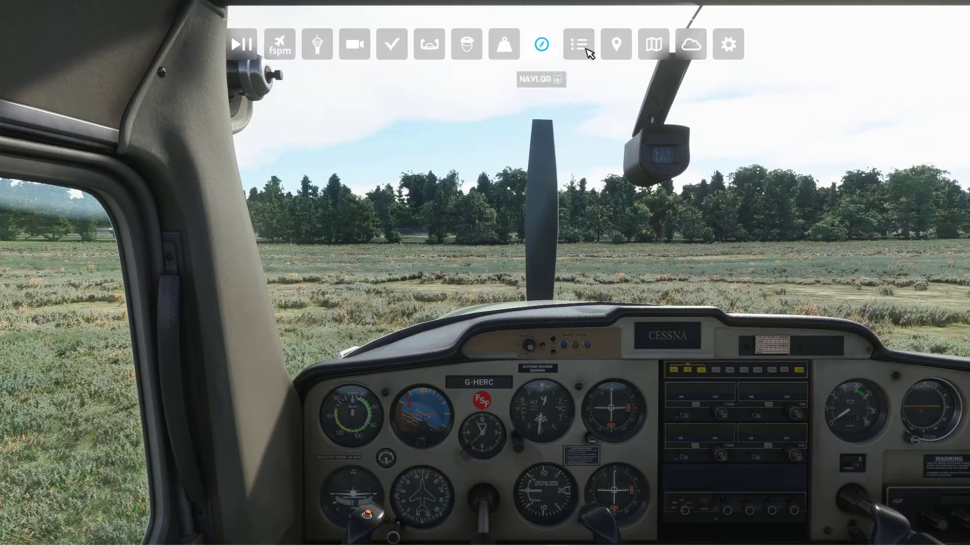
left_click(689, 42)
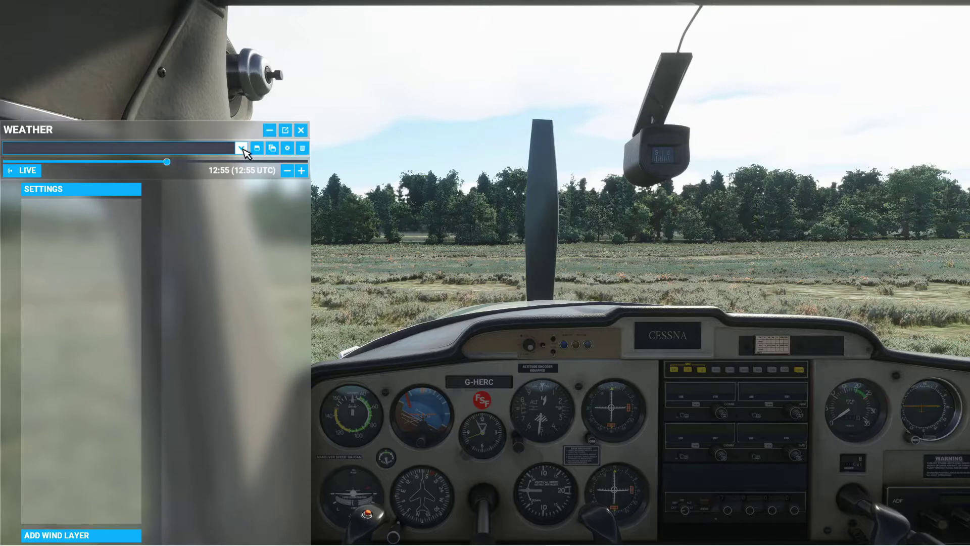
left_click_drag(228, 131, 549, 75)
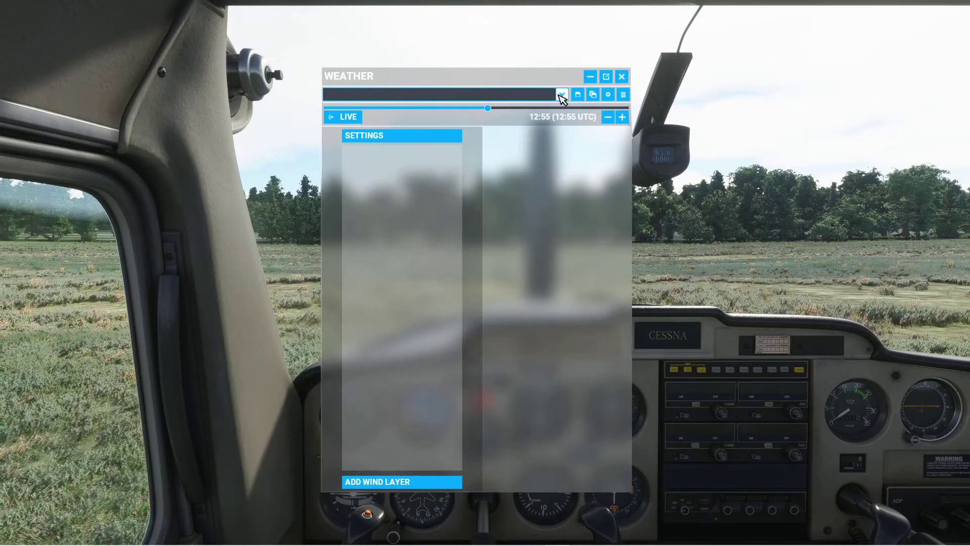
- Load the Scattered Clouds weather preset
left_click(561, 95)
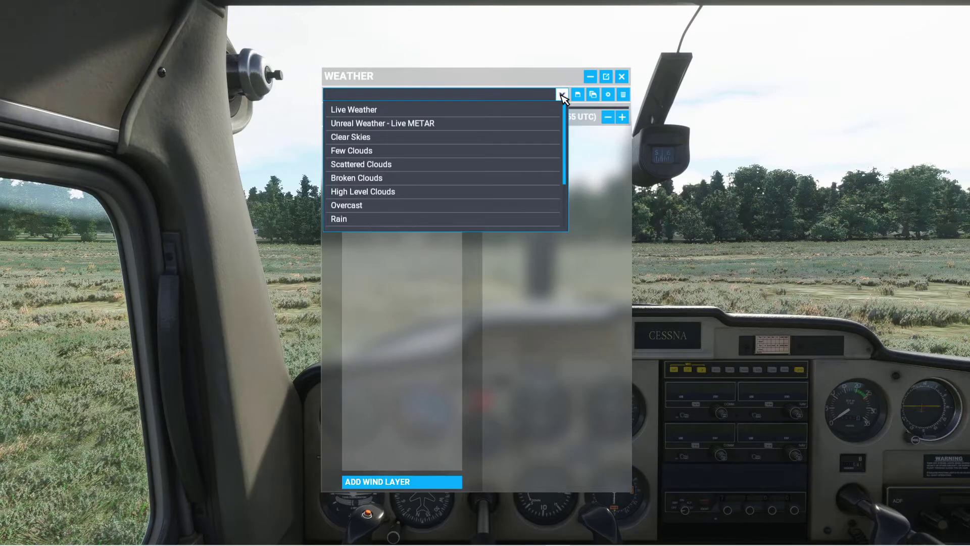
left_click(513, 166)
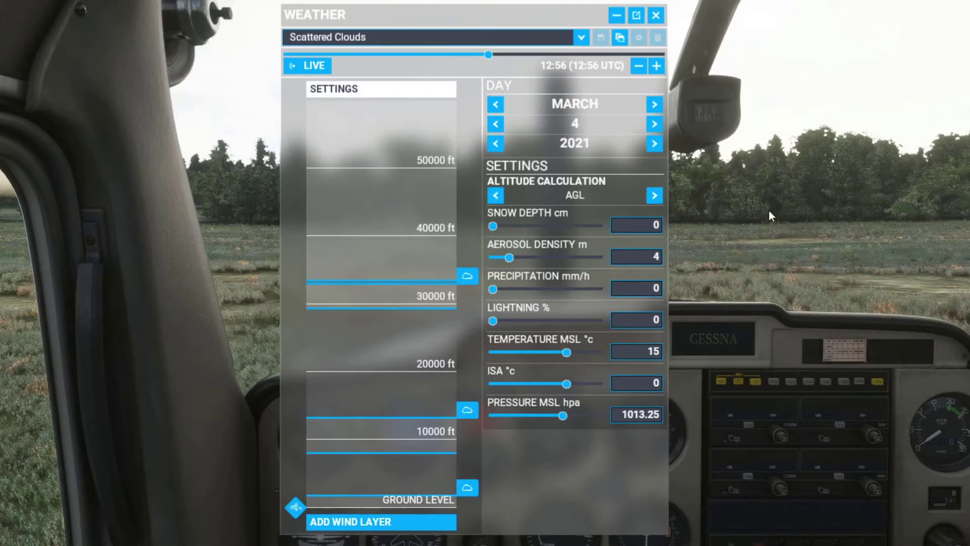
left_click(582, 37)
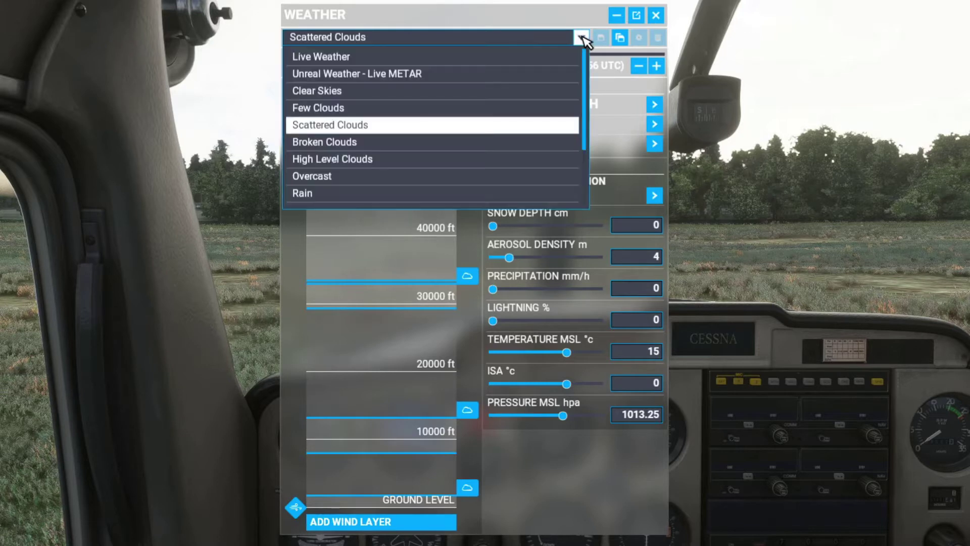
left_click(582, 37)
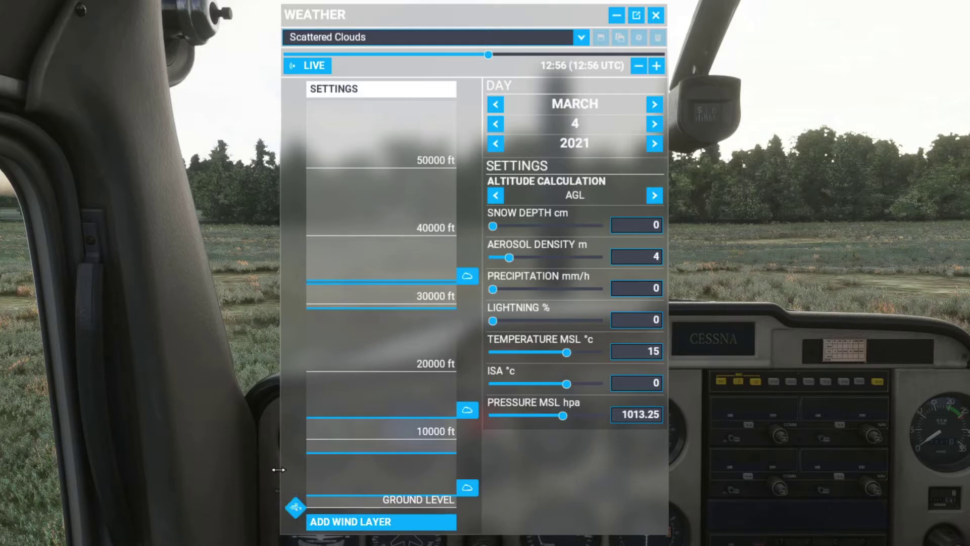
left_click(298, 510)
left_click_drag(293, 508, 276, 362)
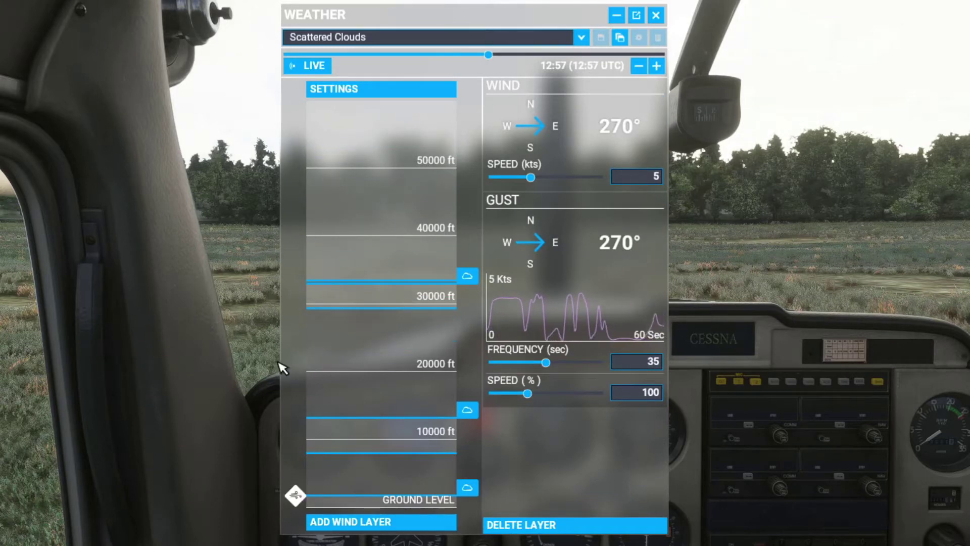
left_click_drag(295, 496, 303, 528)
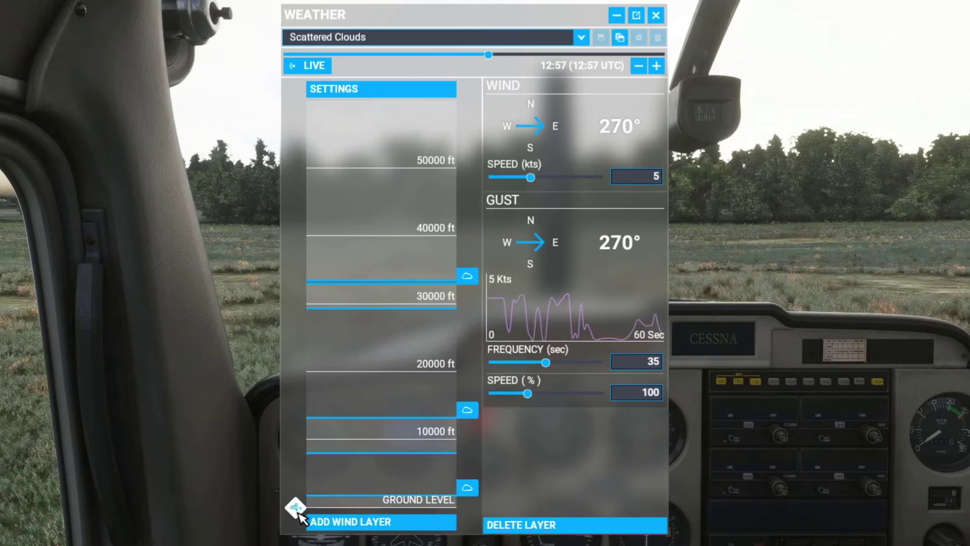
left_click_drag(298, 510, 303, 357)
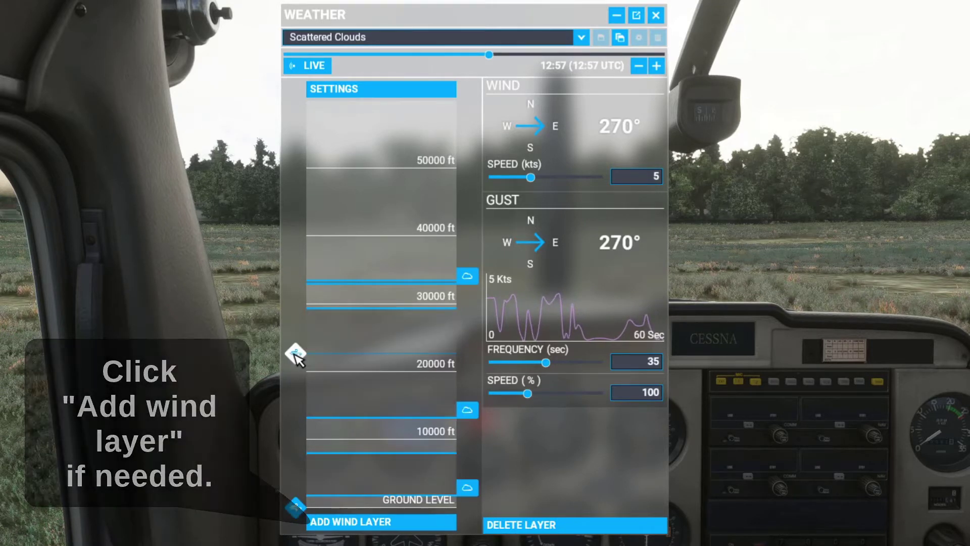
left_click(567, 525)
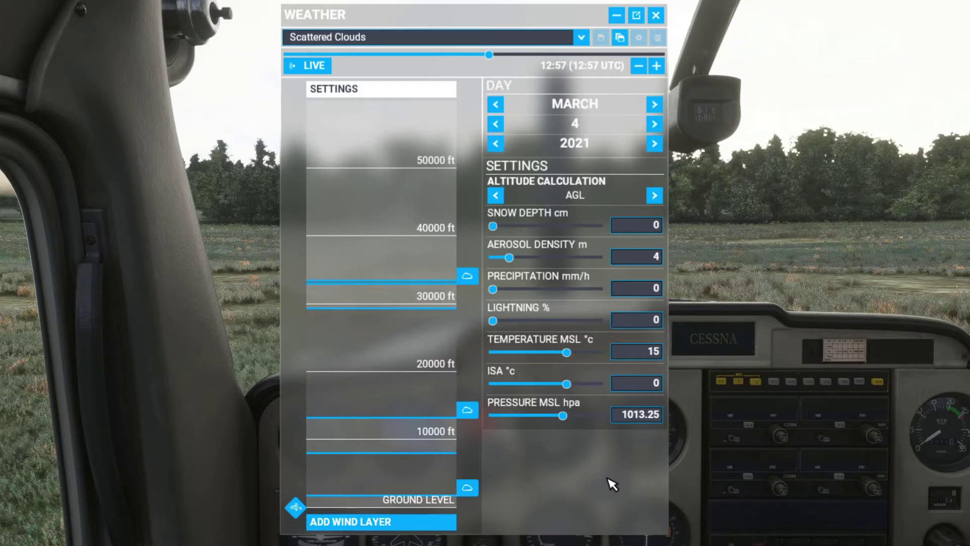
left_click(295, 507)
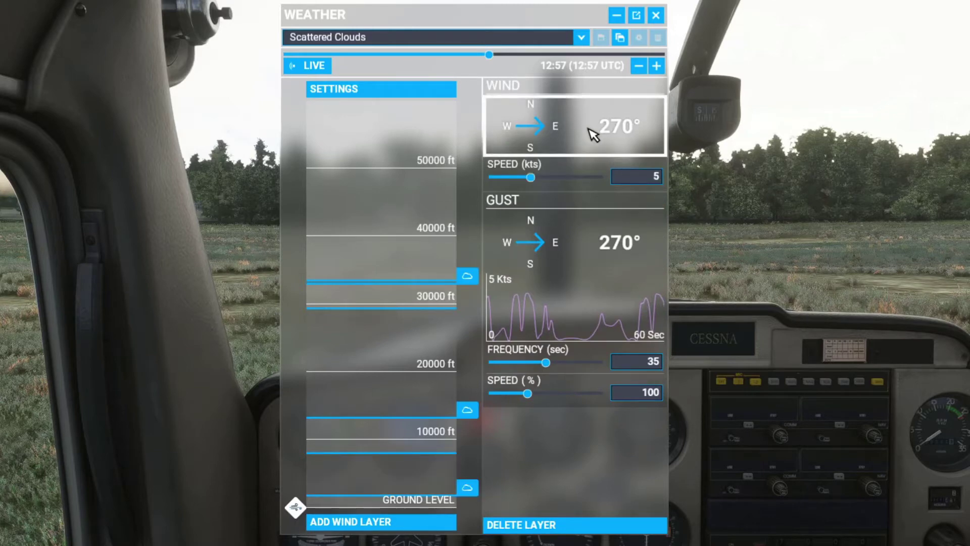
- Set the ground wind to 230° at 9.9 knots
left_click_drag(502, 15, 500, 78)
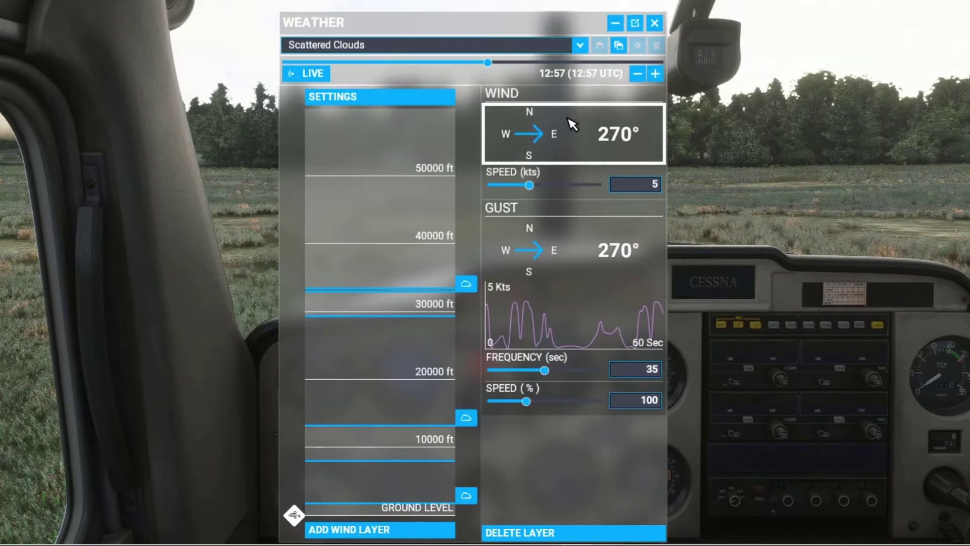
left_click_drag(542, 137, 517, 157)
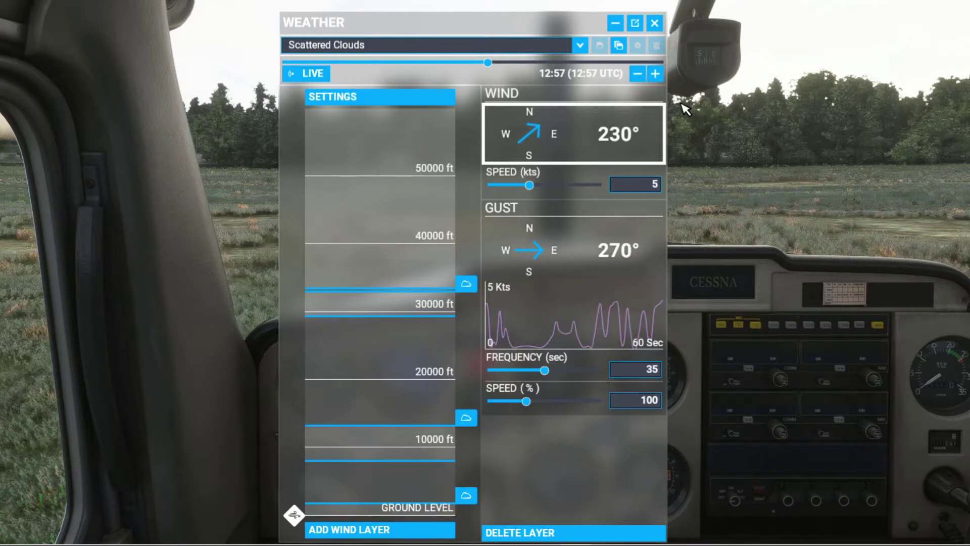
left_click_drag(529, 186, 544, 185)
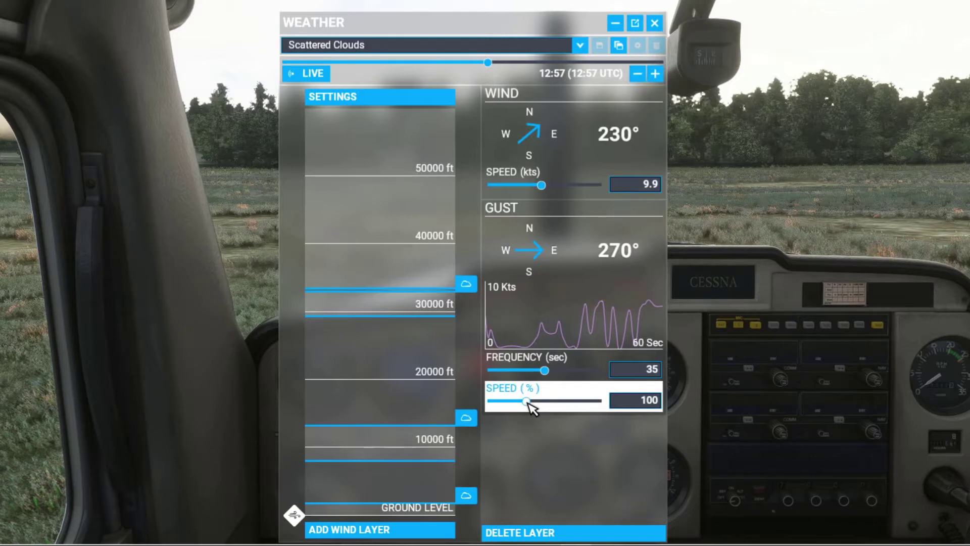
- Set gusts to 150.89% speed from 229°, and raise the upper cloud layer near 60000 ft
left_click_drag(529, 404, 565, 402)
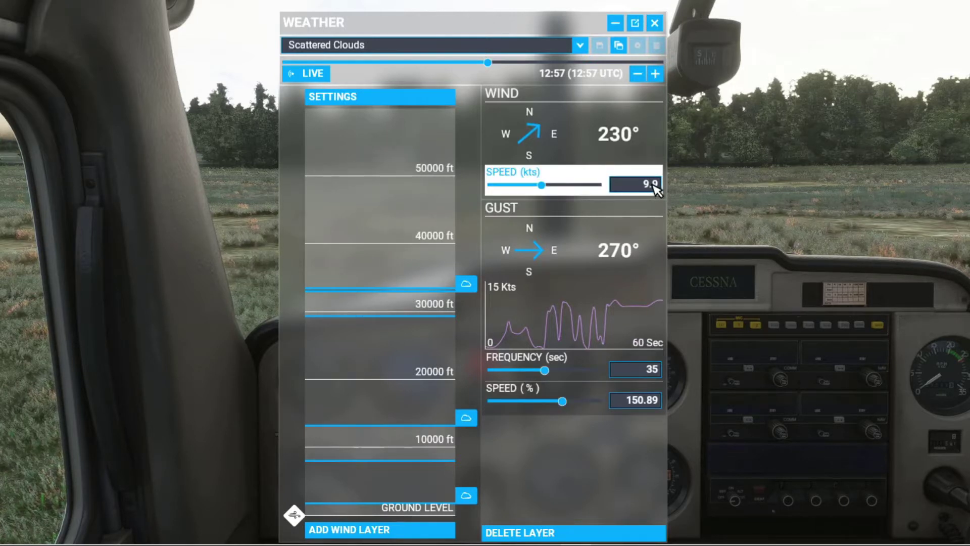
left_click_drag(544, 255, 513, 264)
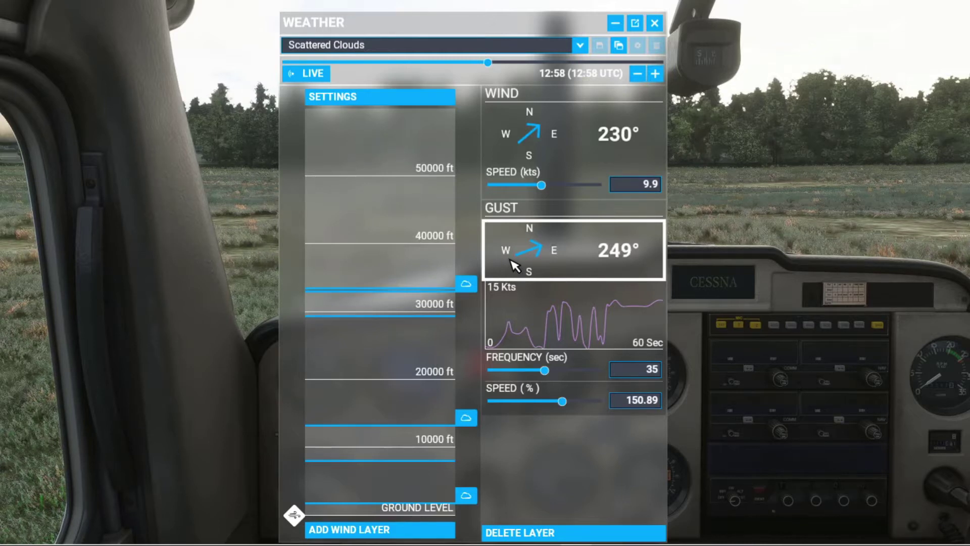
left_click_drag(519, 255, 520, 263)
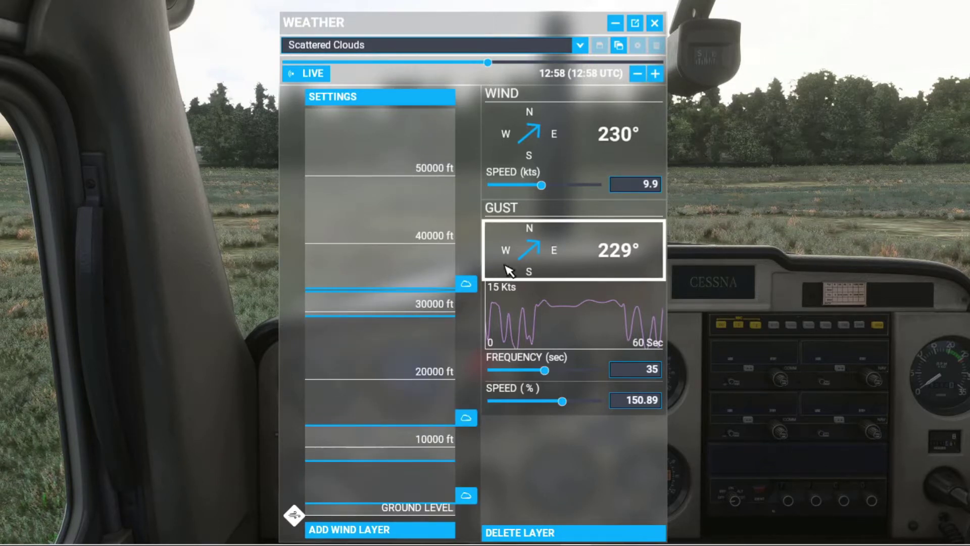
left_click_drag(465, 285, 478, 97)
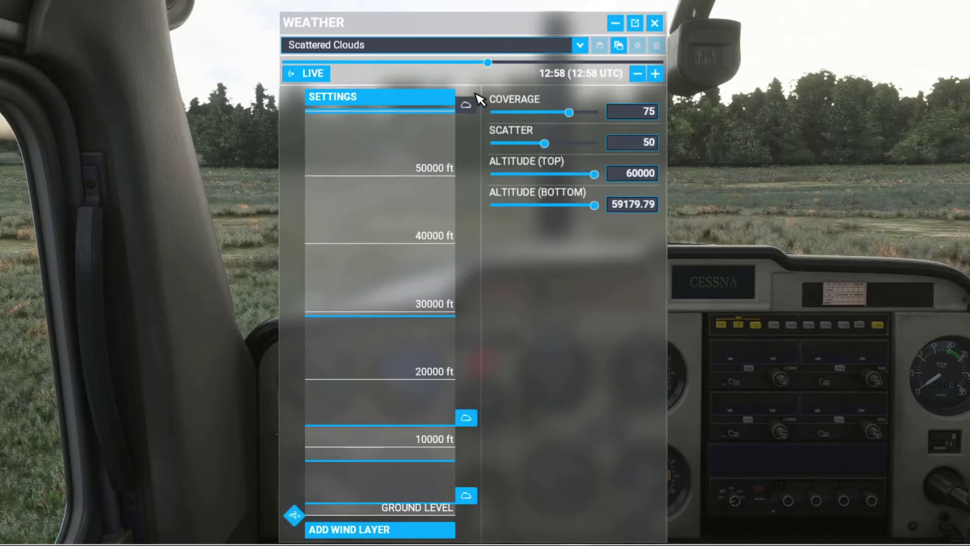
- Zero the upper layer's coverage and place the low layer between 4000.42 and 7002.10 ft
left_click_drag(576, 115, 494, 117)
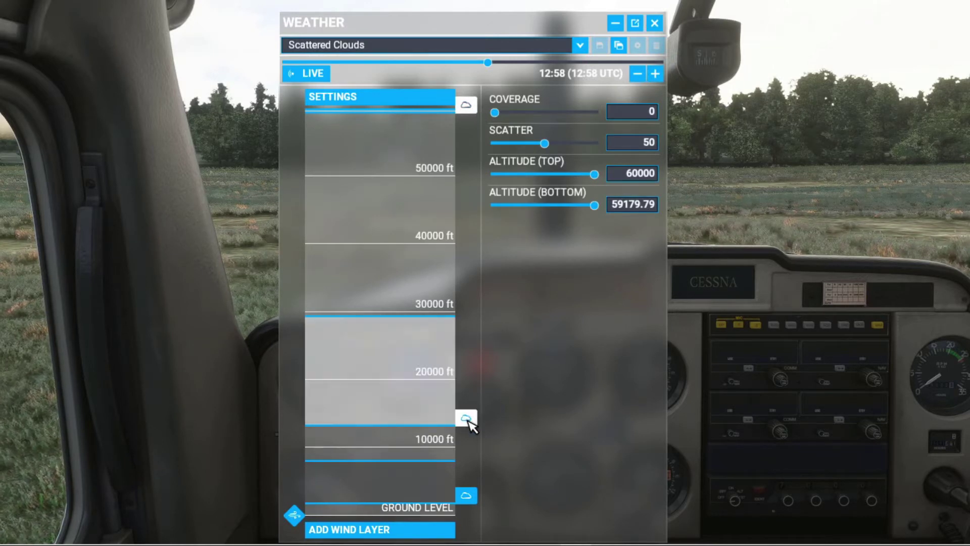
left_click(466, 498)
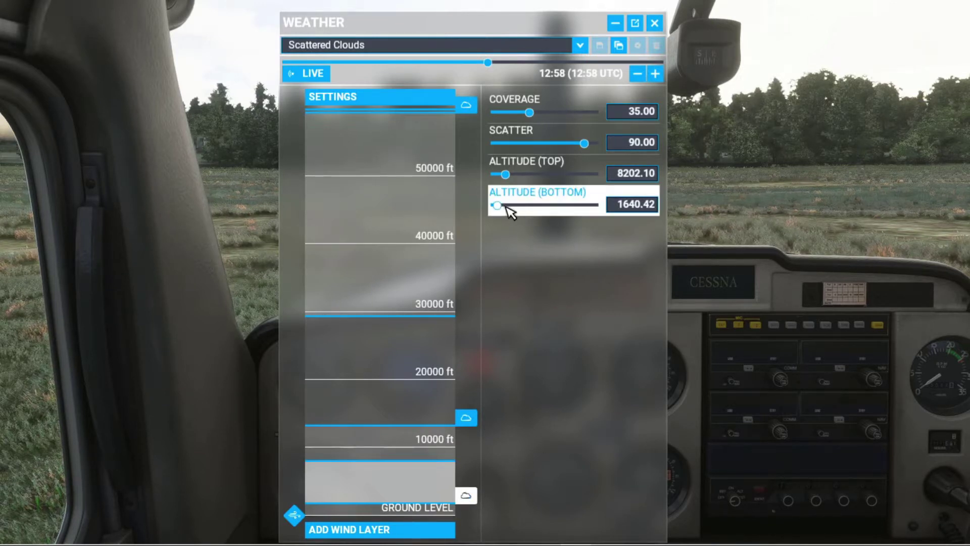
mouse_move(498, 206)
left_mouse_down()
mouse_move(522, 210)
mouse_move(500, 208)
left_mouse_up()
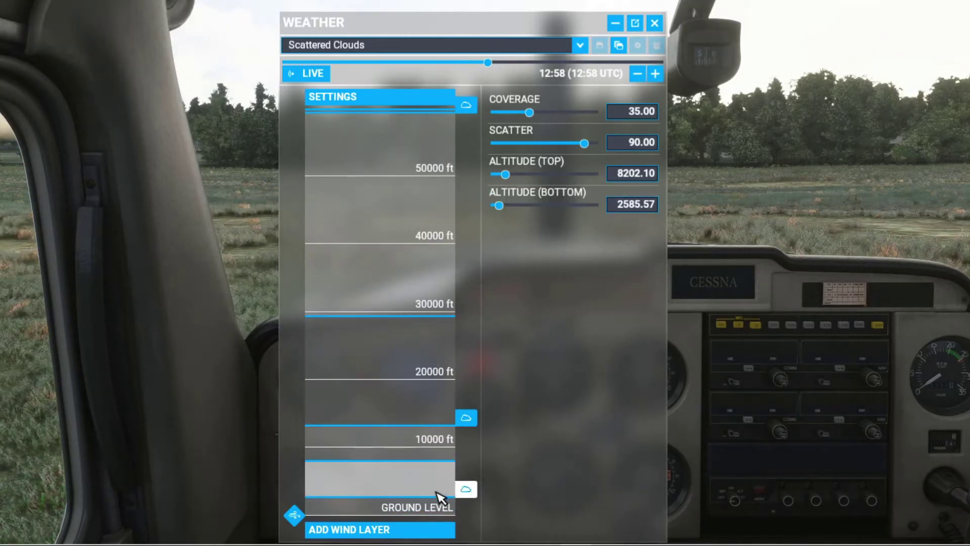
mouse_move(441, 500)
left_mouse_down()
mouse_move(444, 484)
mouse_move(442, 505)
mouse_move(446, 494)
left_mouse_up()
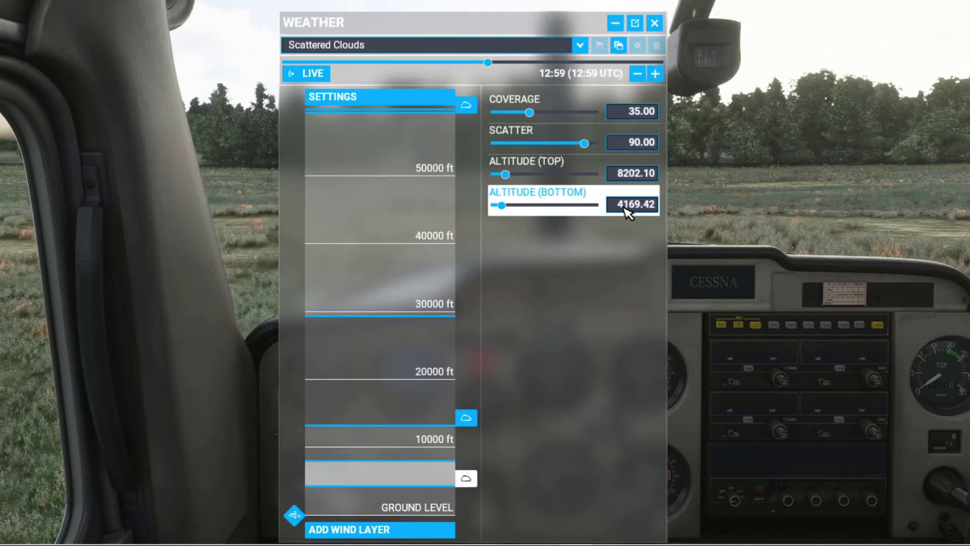
key("Delete")
key("Delete")
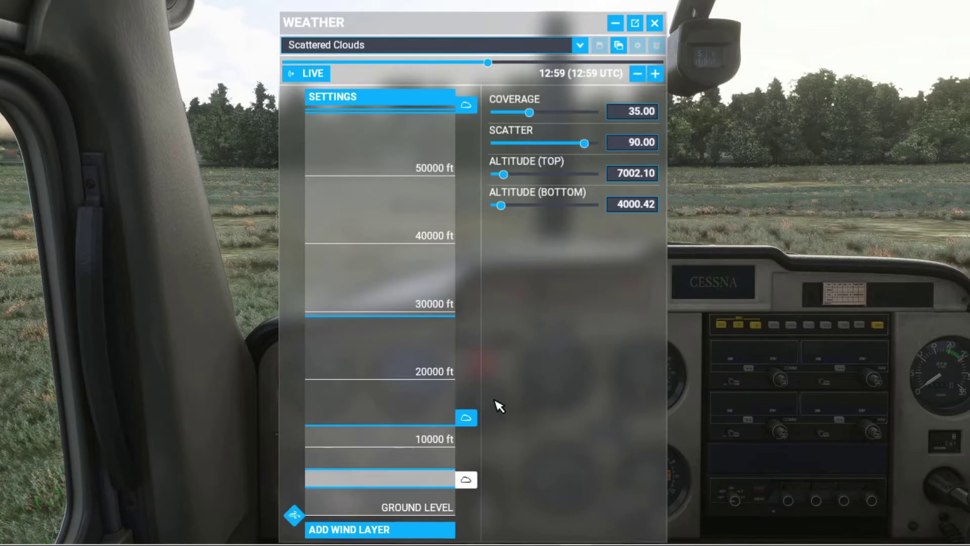
- Raise the low layer's coverage to 50 and switch to the external camera
left_click_drag(530, 113, 546, 121)
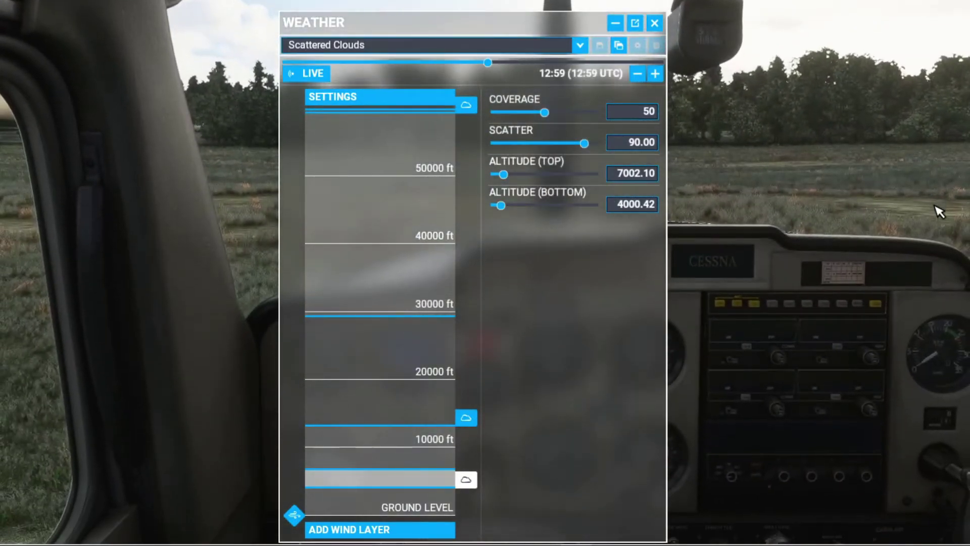
key("End")
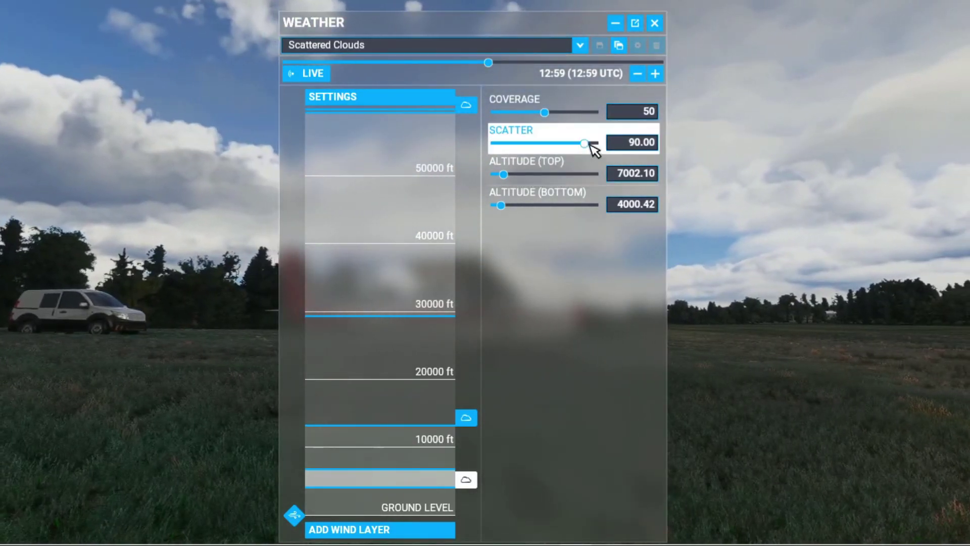
- Lower the low layer's scatter, and move the second layer to the top with zero coverage
left_click_drag(586, 144, 550, 145)
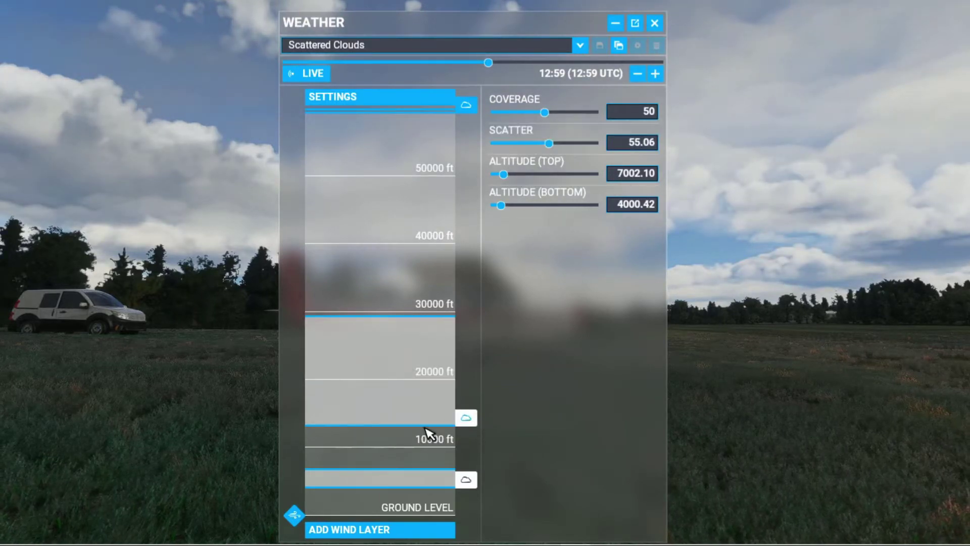
left_click_drag(426, 427, 473, 128)
left_click_drag(525, 112, 494, 113)
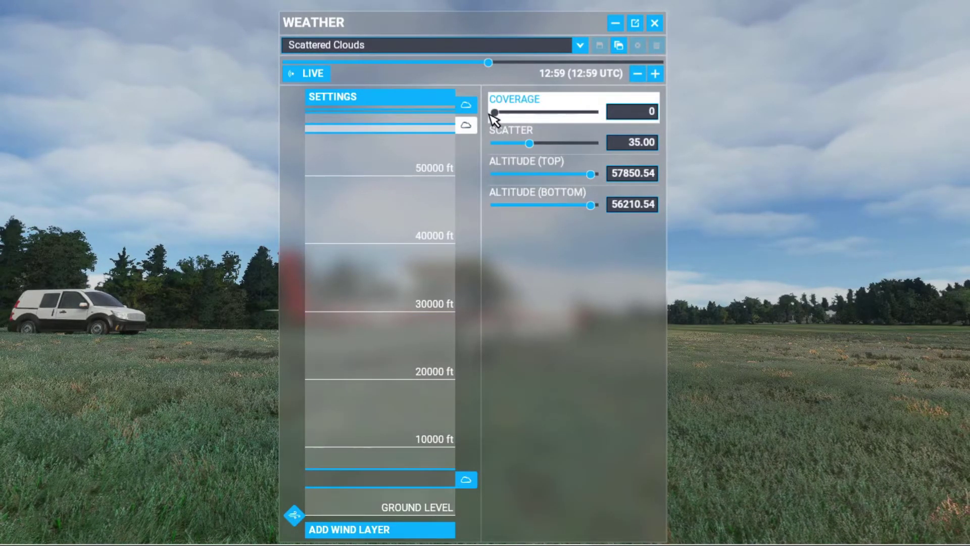
- Set the low cloud layer's scatter to 46.20 and its top to 7002.10 ft
left_click(467, 479)
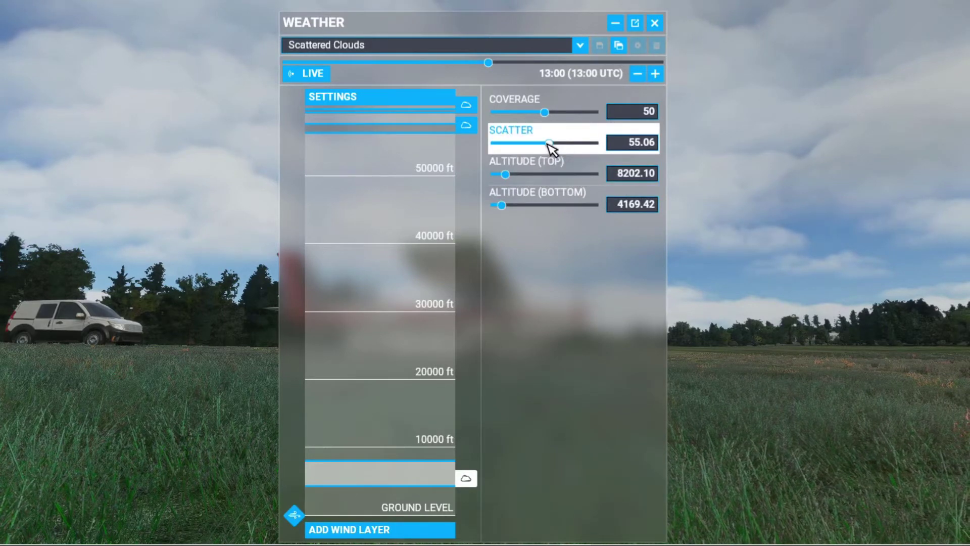
left_click_drag(552, 147, 607, 144)
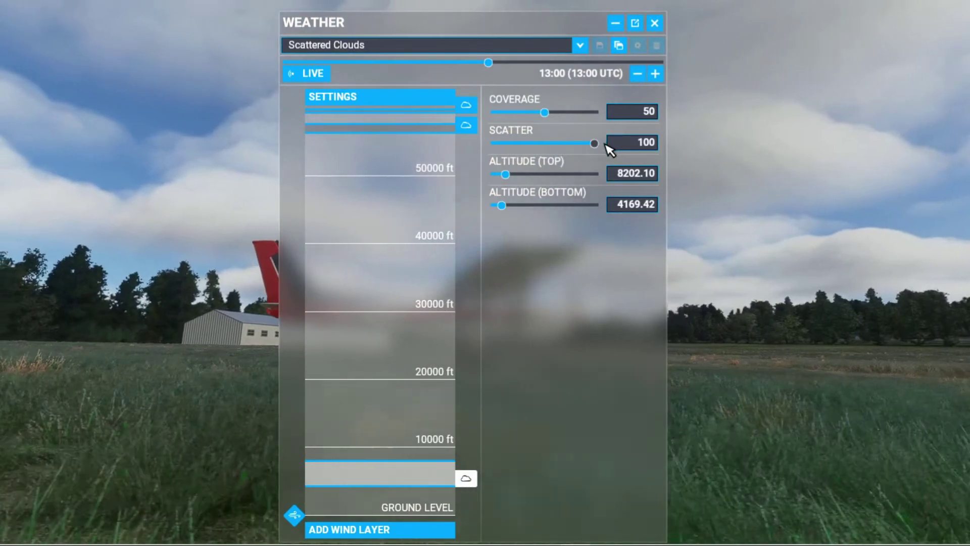
left_click_drag(605, 144, 544, 151)
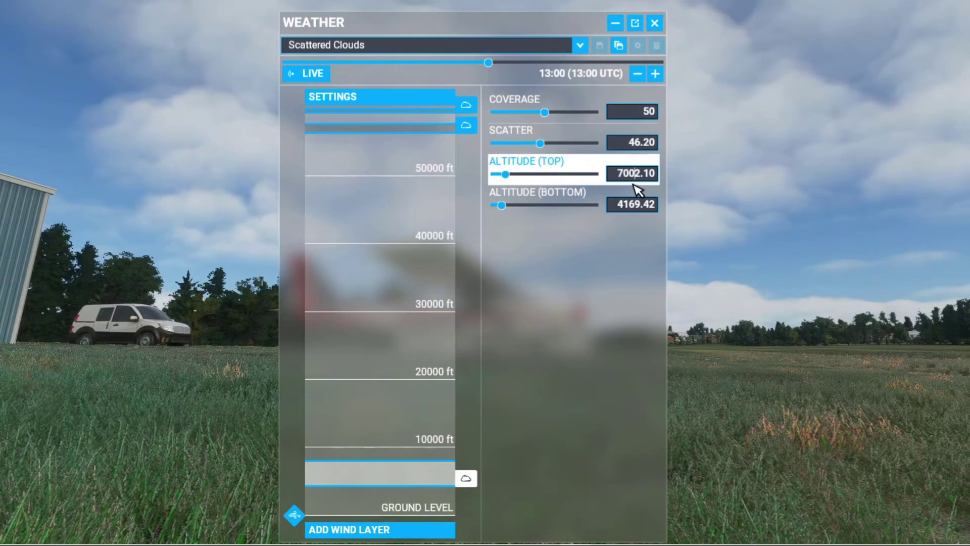
key("Return")
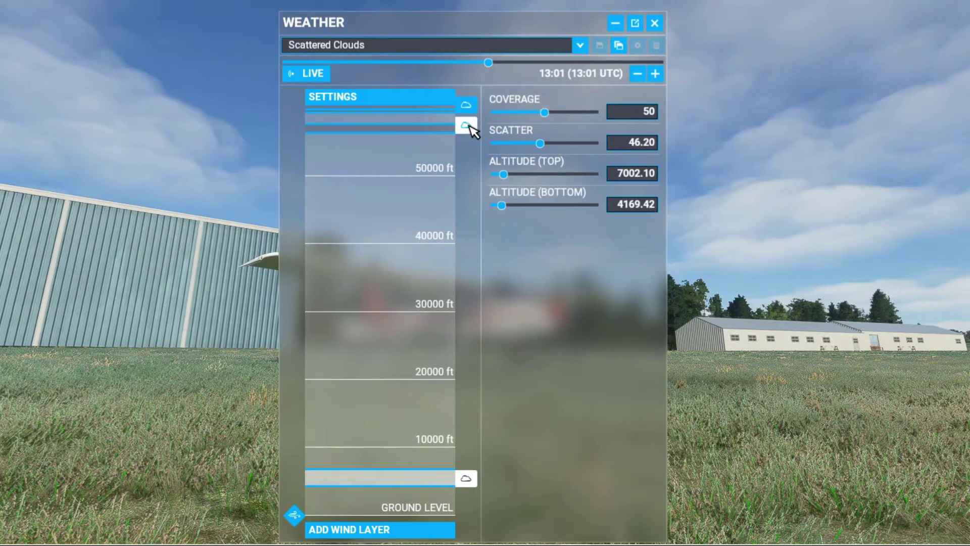
- Move the high cloud layer to 27000.73–28640.73 ft and raise its coverage to about 66
left_click_drag(466, 126, 467, 321)
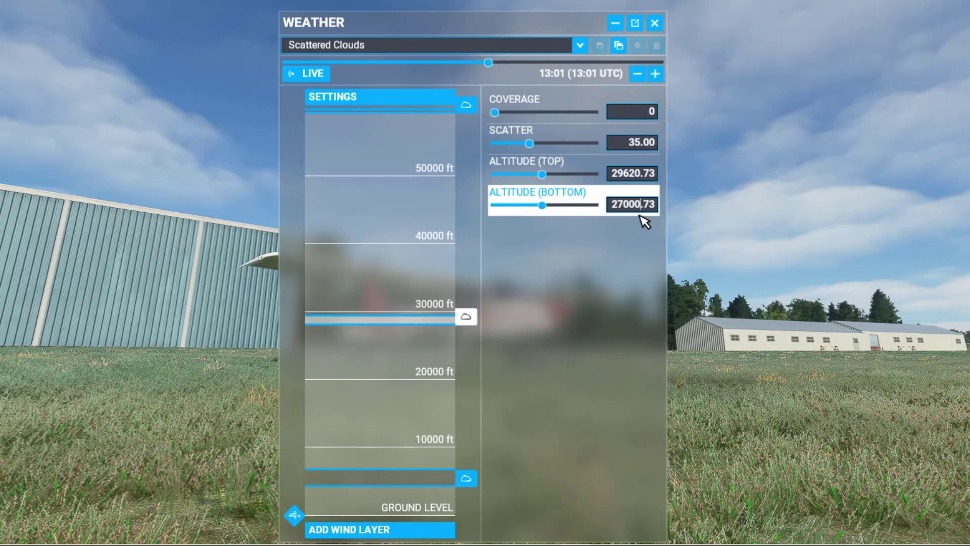
key("Return")
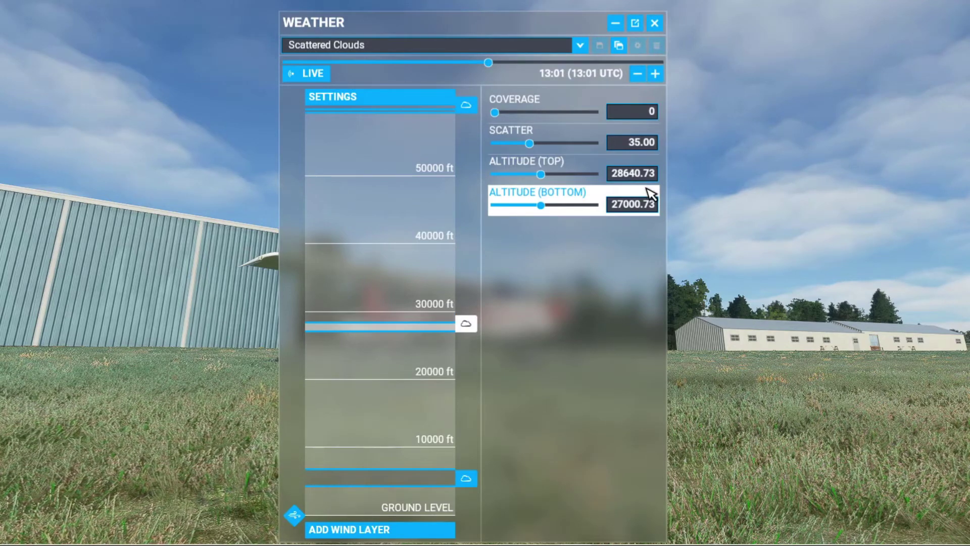
left_click(495, 113)
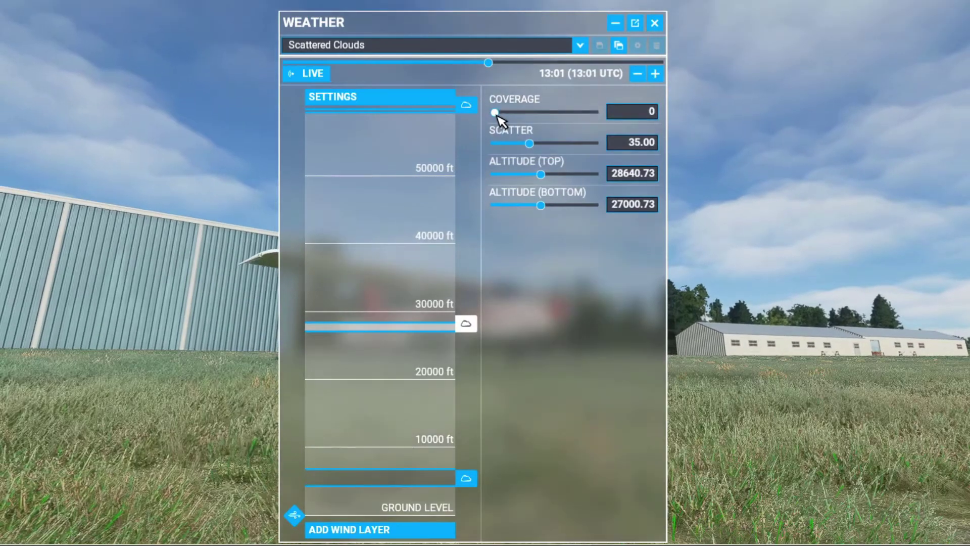
left_click_drag(497, 115, 574, 128)
- Move the Weather window right, give the high layer 77.85 coverage and 55.06 scatter, then show SETTINGS
left_click_drag(514, 31, 823, 110)
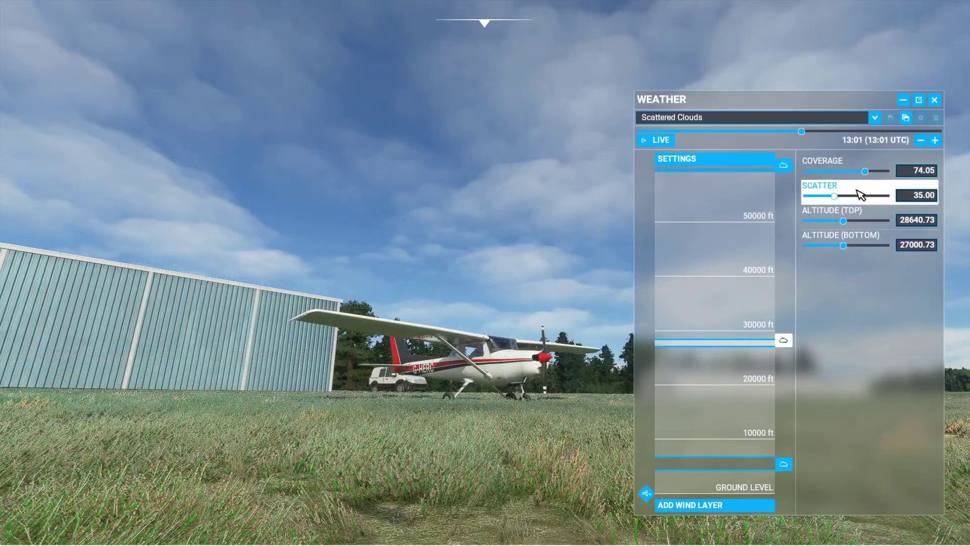
left_click_drag(834, 198, 883, 174)
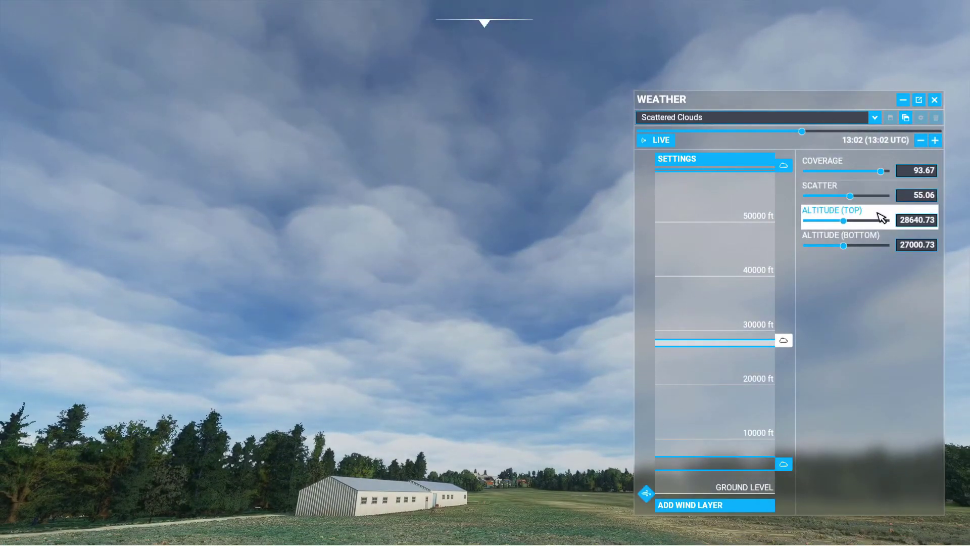
mouse_move(883, 173)
left_mouse_down()
mouse_move(858, 178)
mouse_move(905, 174)
mouse_move(845, 178)
mouse_move(888, 178)
mouse_move(874, 179)
left_mouse_up()
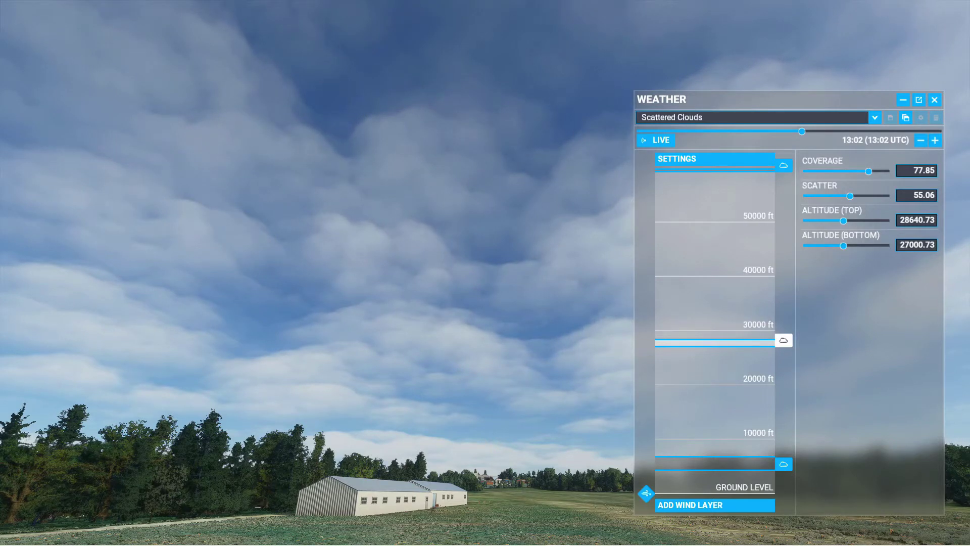
left_click(690, 160)
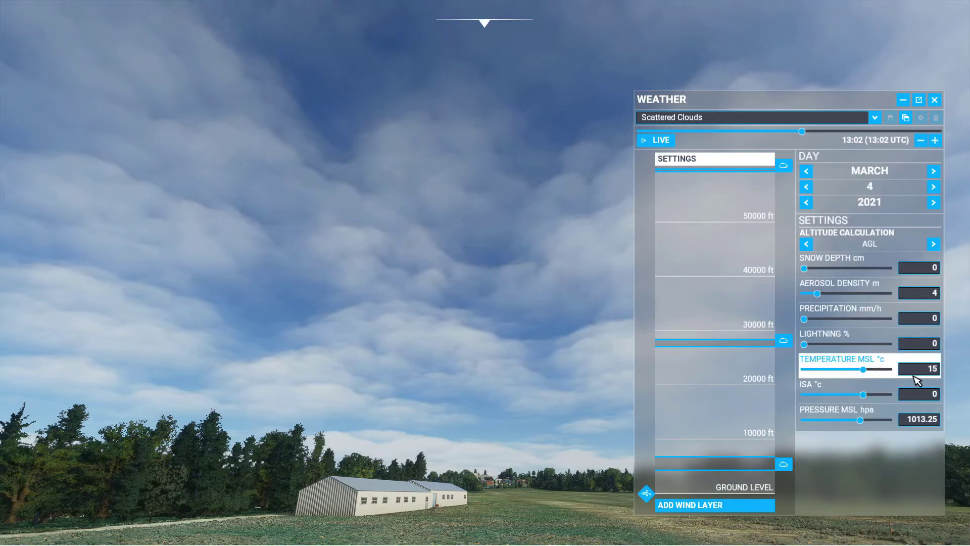
- Set sea-level temperature to 5 °C (ISA −10) and sea-level pressure to 1005.25 hPa
left_click_drag(865, 369, 857, 370)
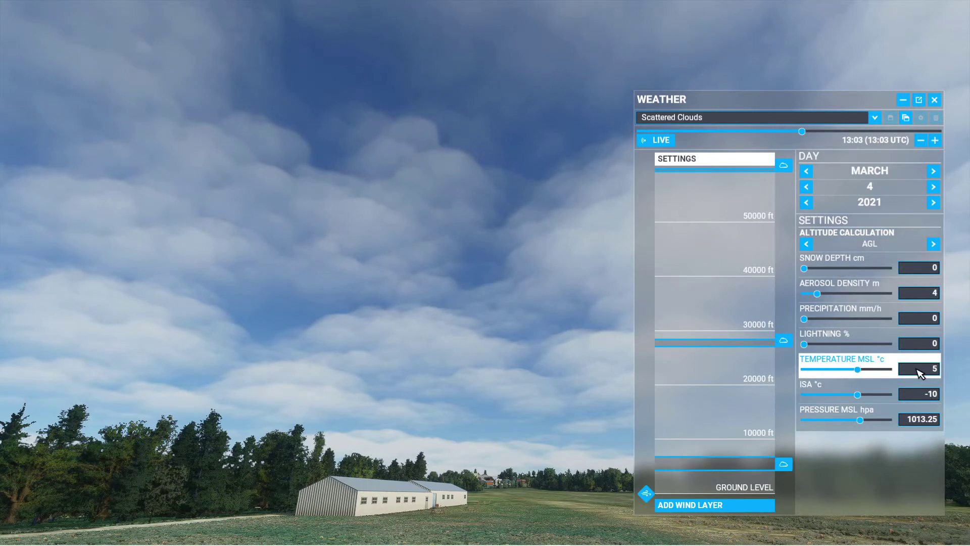
left_click(926, 419)
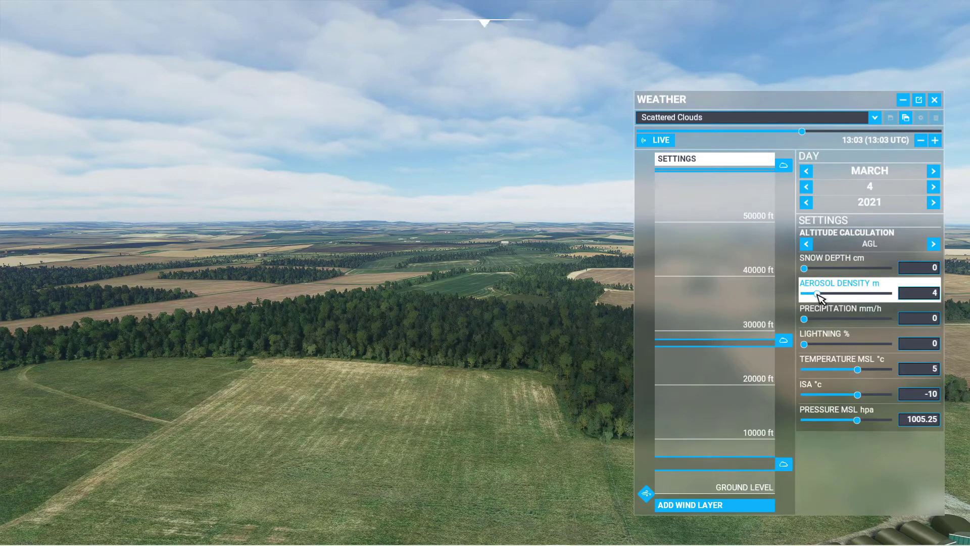
- Push aerosol density up to 20, then settle it at 10.5
left_click_drag(817, 295, 898, 297)
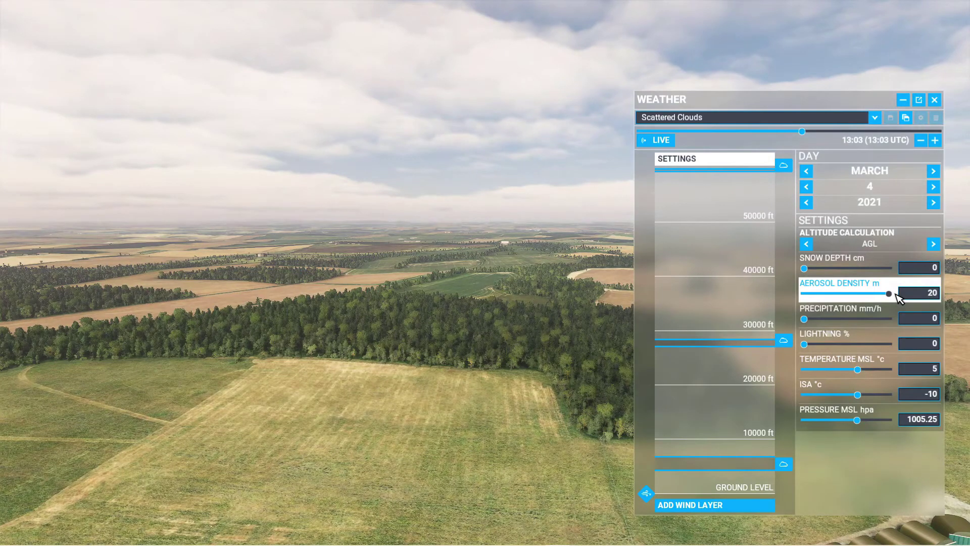
left_click_drag(892, 296, 848, 297)
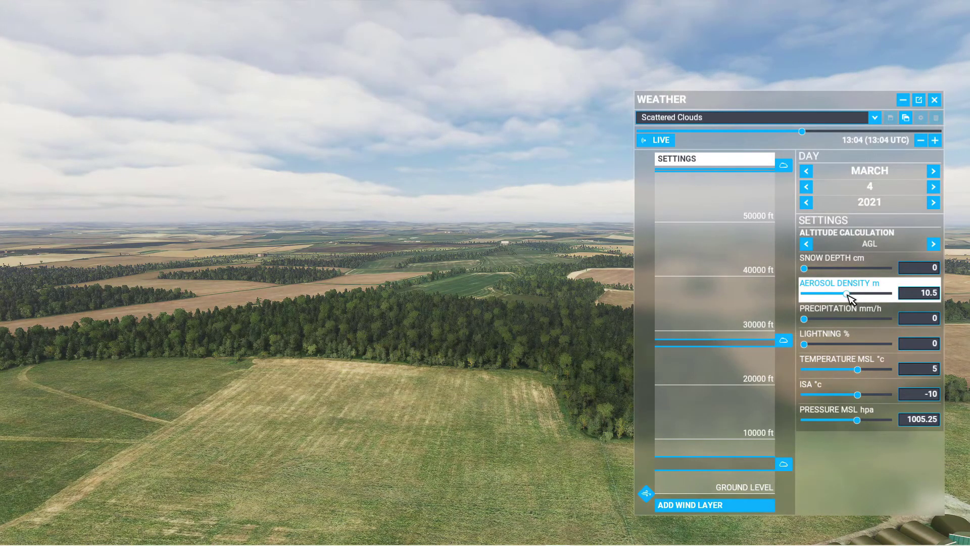